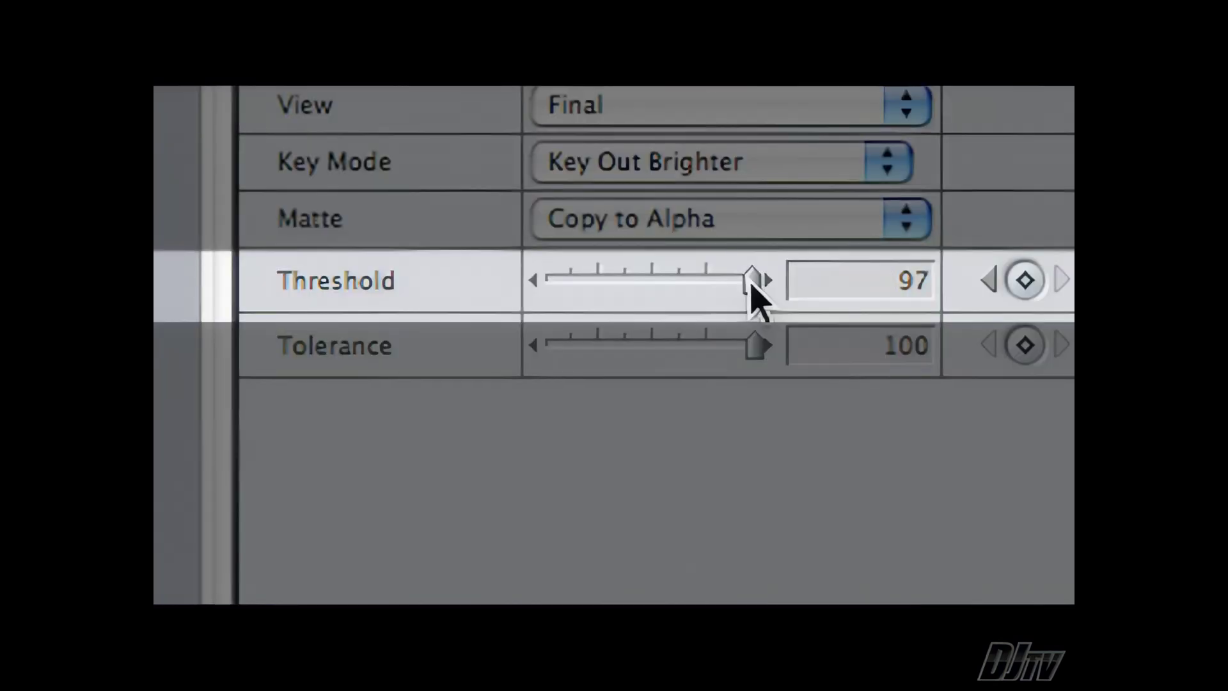
Step: Lower the key filter's Threshold to its minimum at the playhead and smooth both Threshold keyframes
left_click_drag(752, 278, 433, 281)
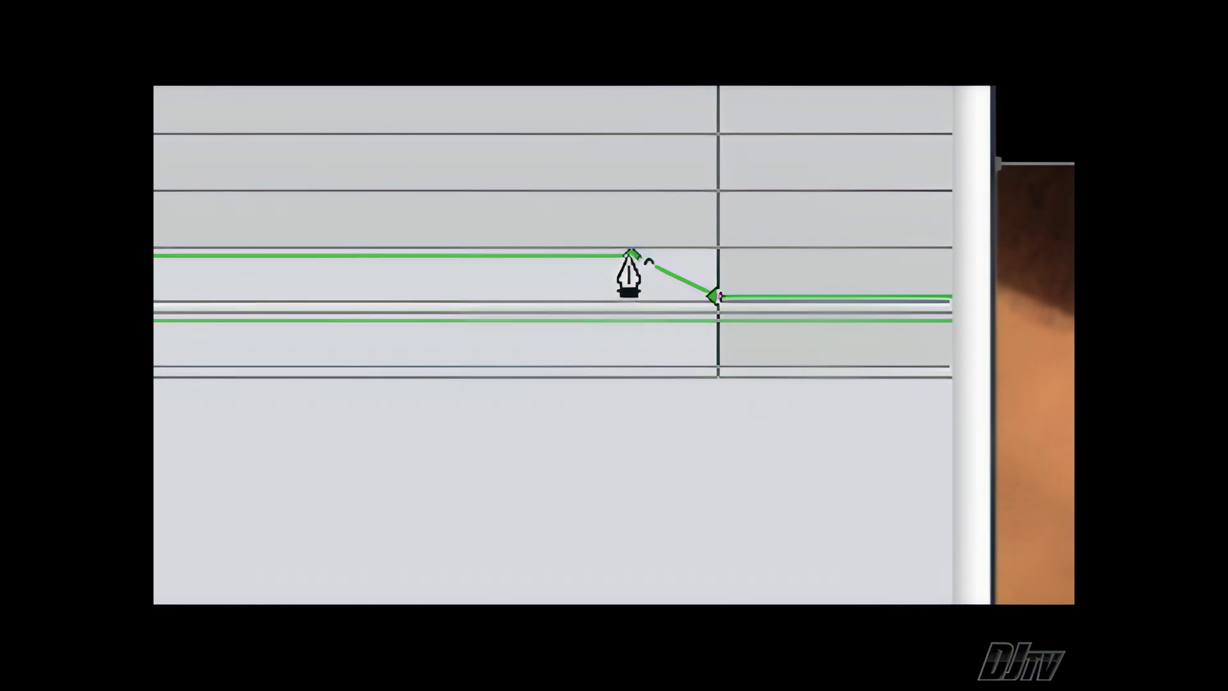
left_click(714, 296)
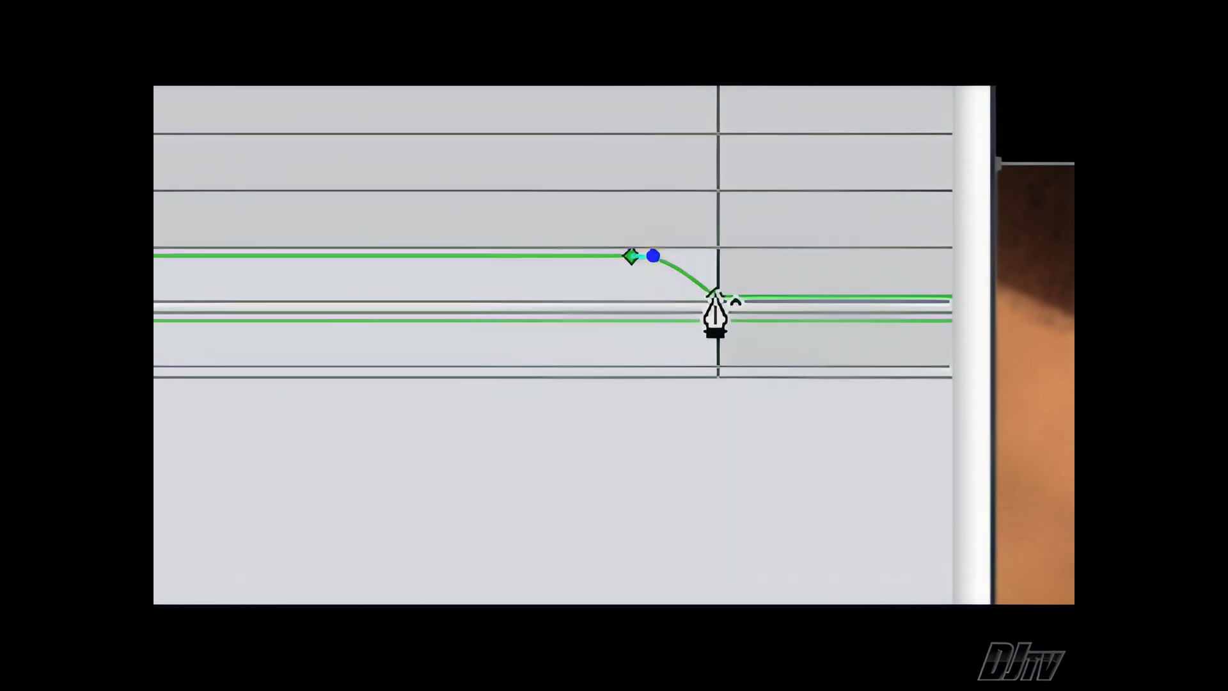
left_click(715, 296)
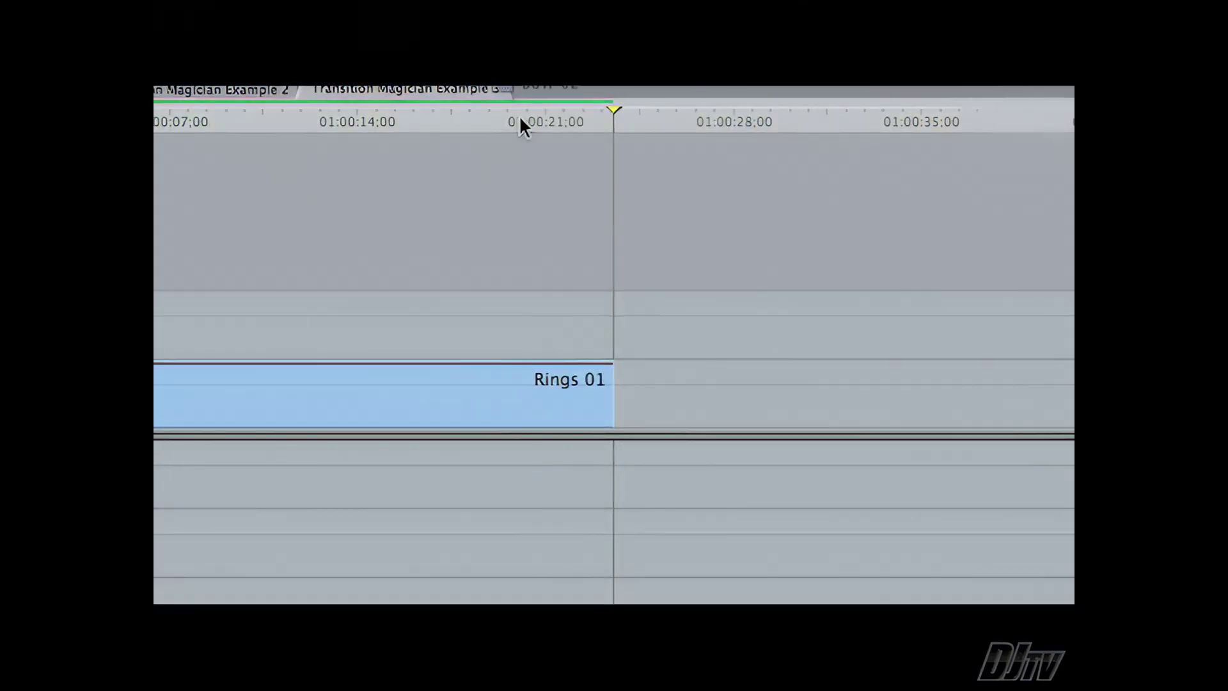
Step: Place the Bow 02 clip directly after Rings 01 and move the playhead back to about ten frames before the cut
left_click_drag(520, 123, 639, 399)
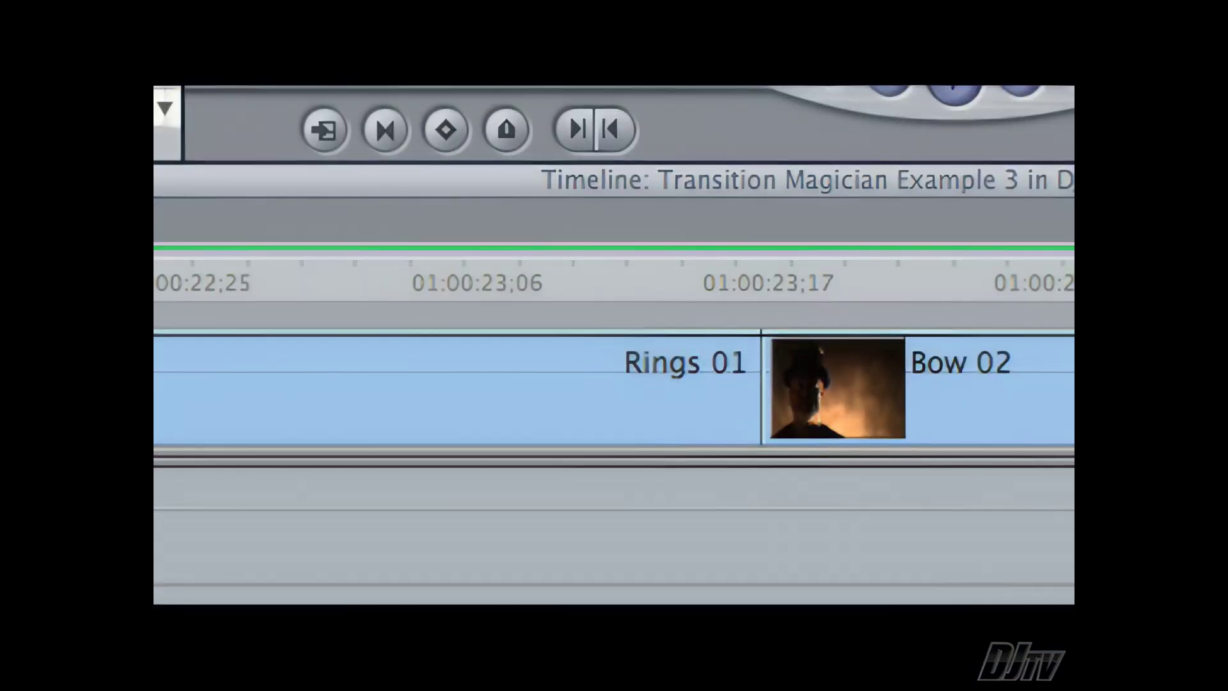
key("Left")
key("Left")
key("Left")
key("Left")
key("Left")
key("Left")
key("Left")
key("Left")
key("Left")
key("Left")
key("Left")
key("Left")
key("Left")
key("Left")
key("Left")
key("Left")
key("Left")
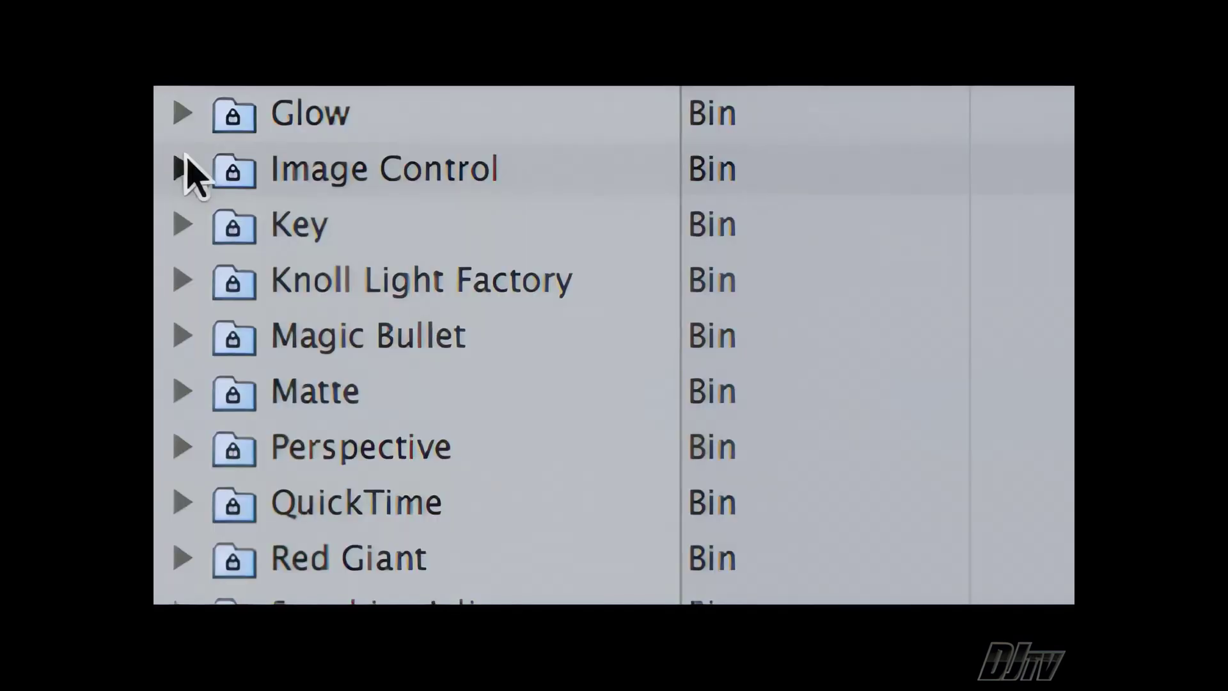
Step: Apply the Levels filter from the Image Control video filters to the Rings 01 clip
left_click(185, 169)
scroll(260, 266, "down", 5)
left_click_drag(259, 323, 1074, 307)
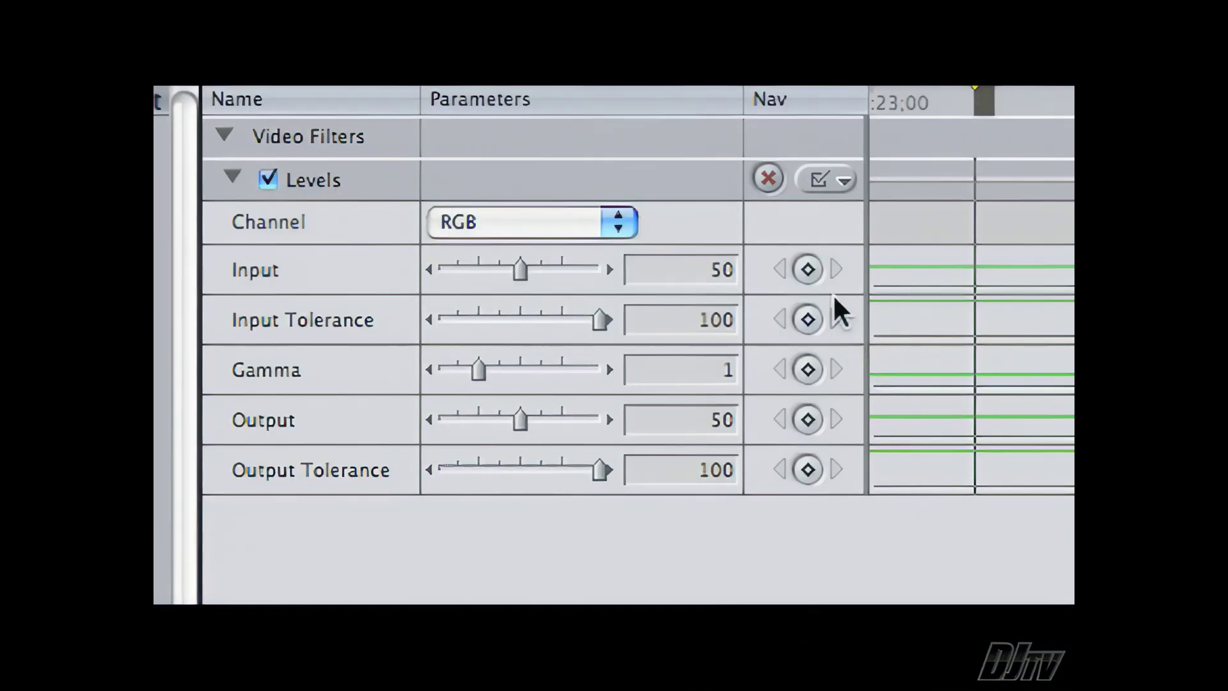
Step: Add starting keyframes for the Levels filter's Input, Input Tolerance, Gamma and Output at the playhead
left_click(805, 268)
left_click(806, 319)
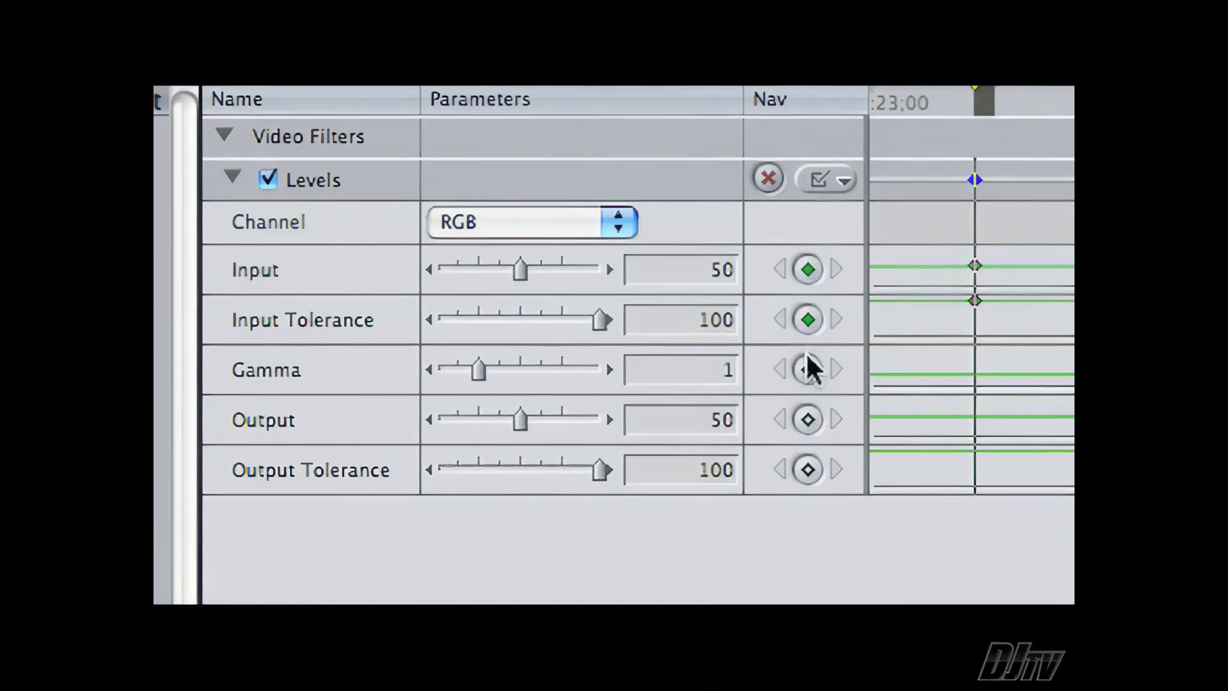
left_click(807, 369)
left_click(811, 422)
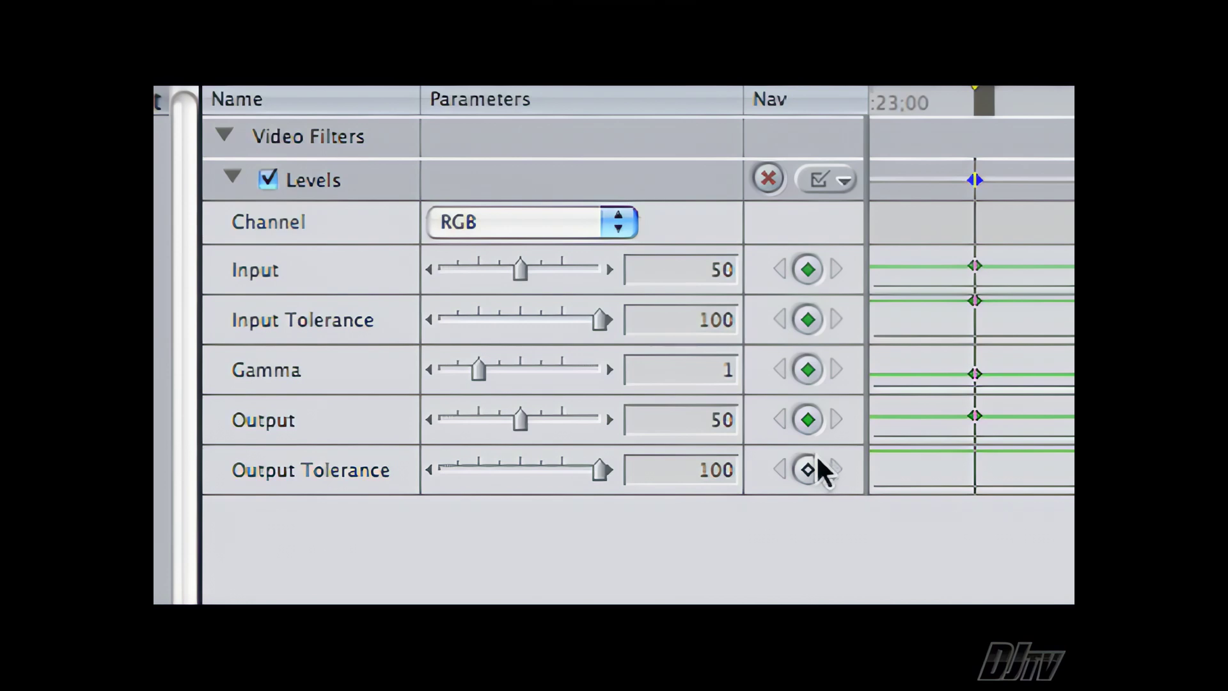
left_click(809, 460)
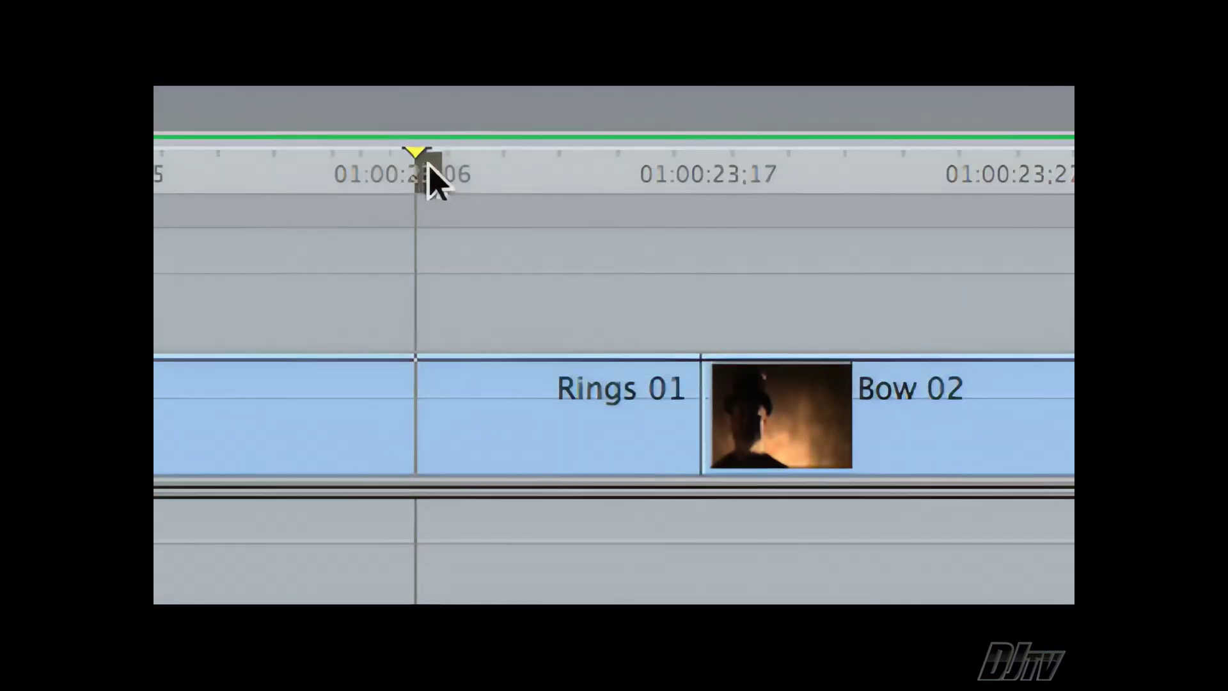
Step: On the last frame of Rings 01, set Levels Input to 0, Input Tolerance to 8, Gamma to 0.42 and Output to 100
left_click_drag(427, 170, 678, 183)
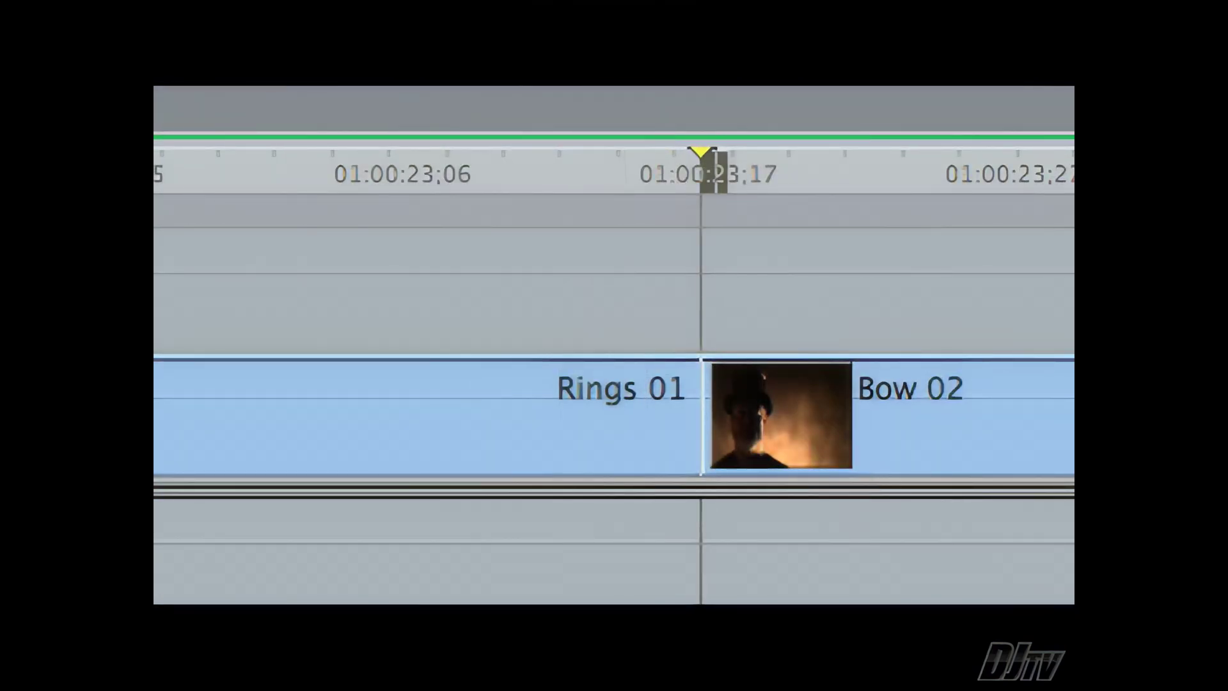
left_click_drag(502, 272, 507, 274)
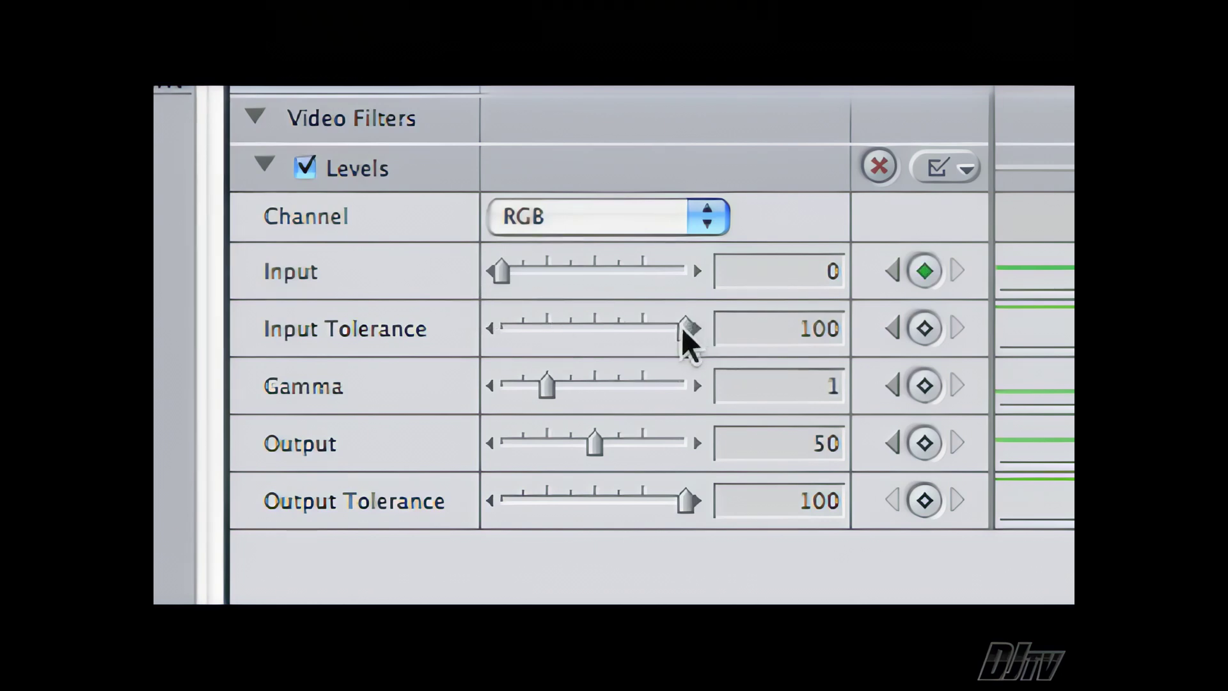
left_click_drag(681, 328, 517, 325)
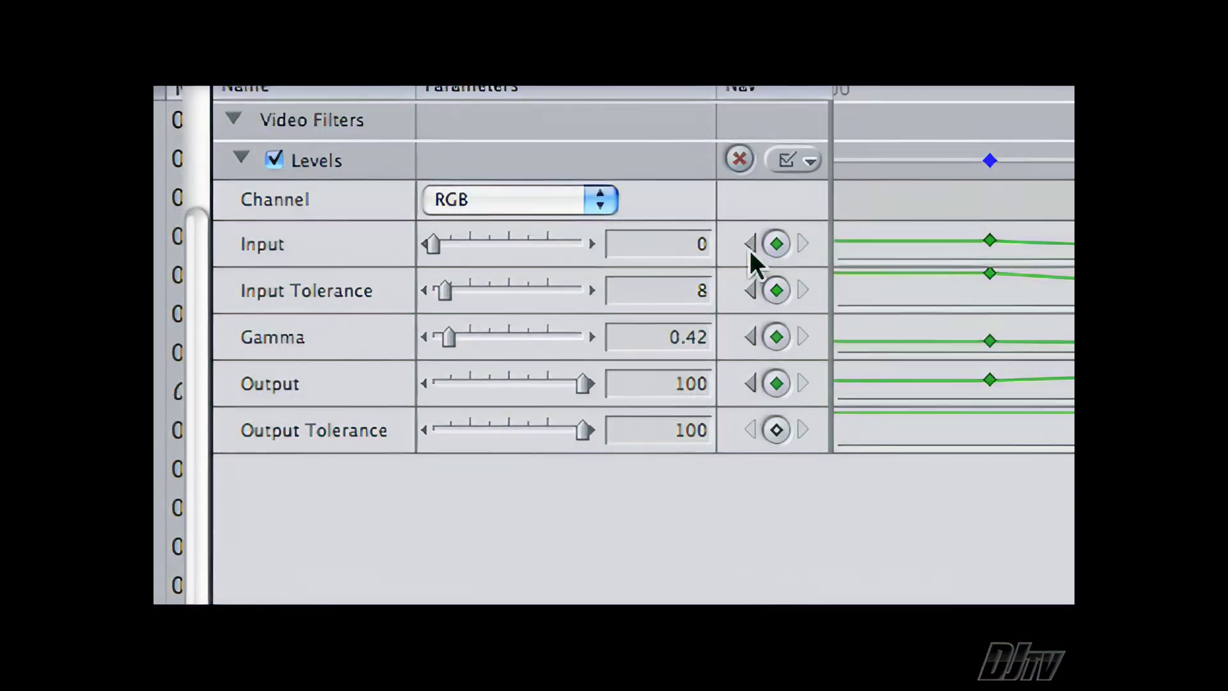
Step: Keyframe the Zoom Blur Amount on Rings 01 from 0 at the first Levels keyframe to 26 on the clip's last frame
left_click(750, 248)
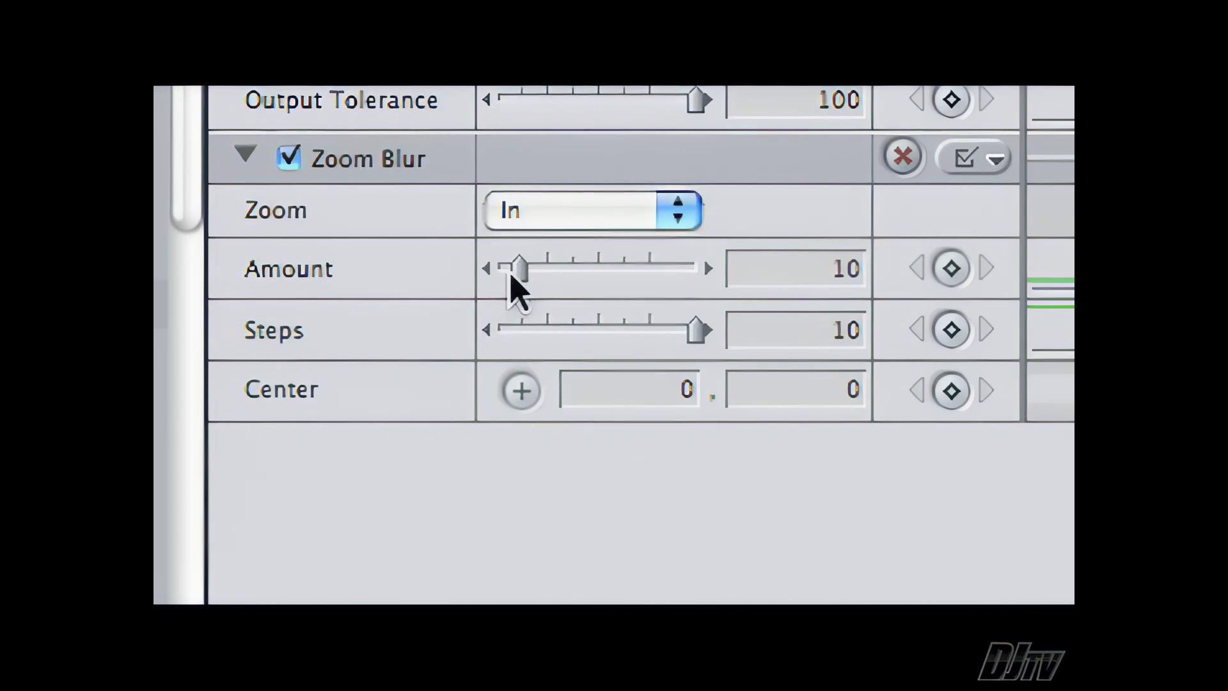
left_click_drag(515, 274, 367, 282)
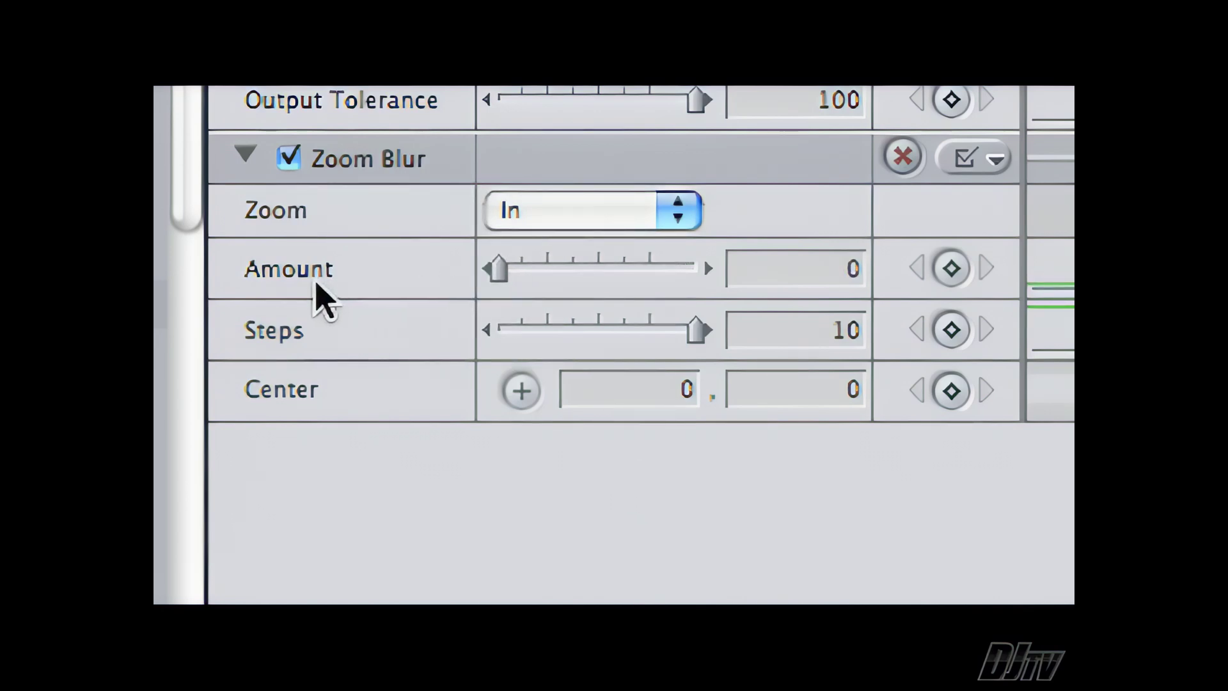
left_click(950, 268)
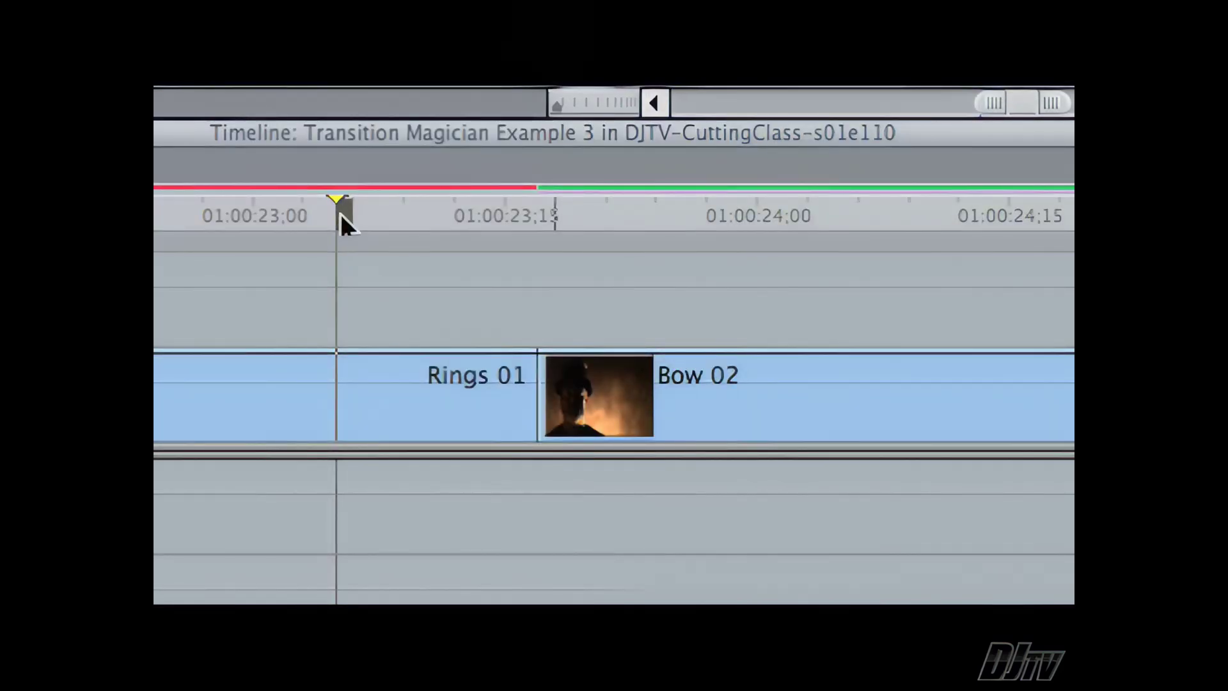
left_click_drag(344, 221, 541, 217)
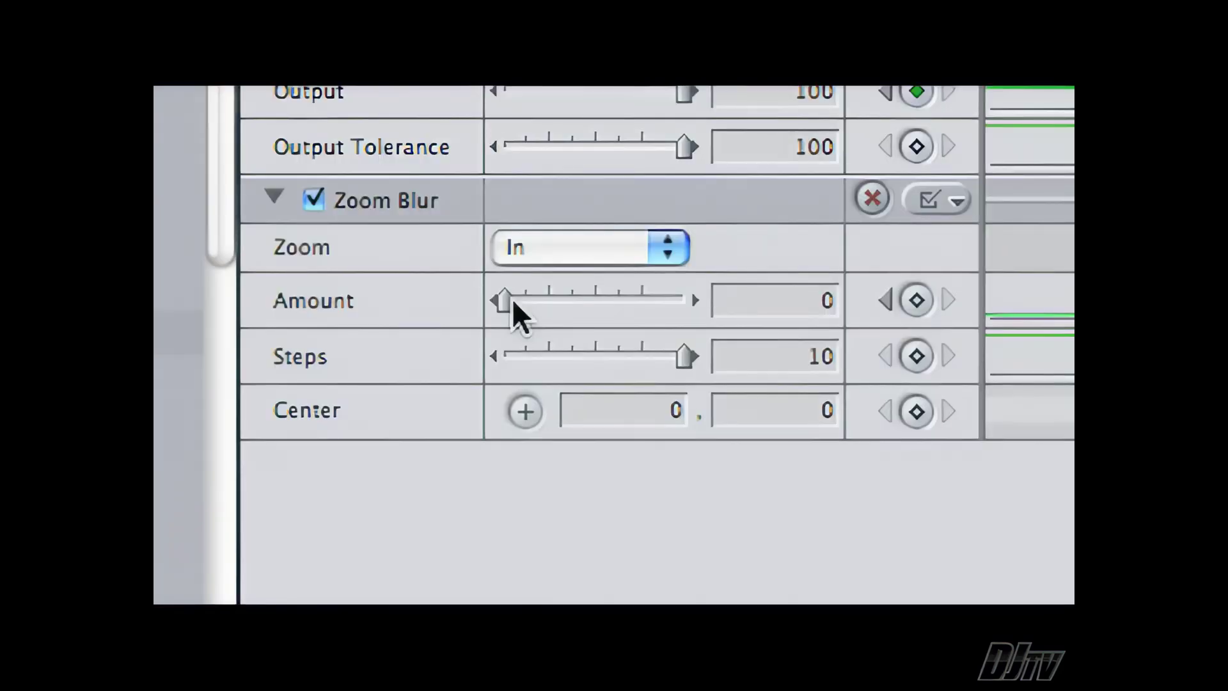
left_click_drag(512, 298, 537, 301)
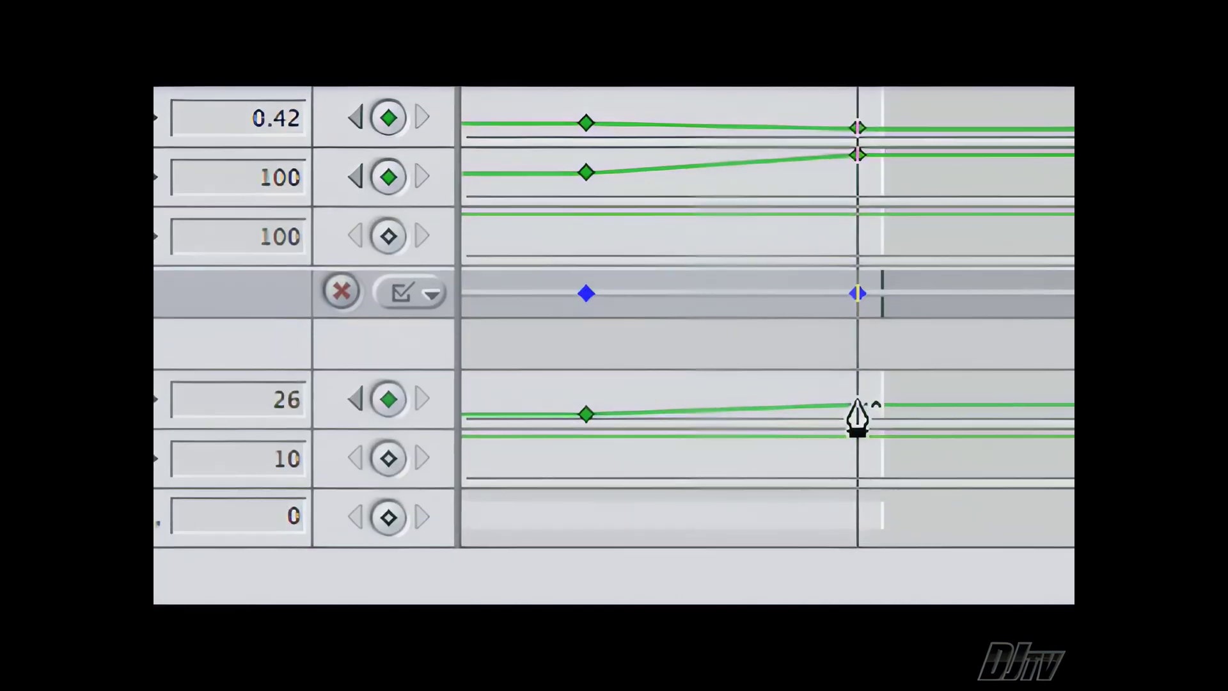
Step: Smooth the Zoom Blur Amount keyframes and the Levels Output, Gamma and Input Tolerance keyframes on Rings 01
left_click(855, 416)
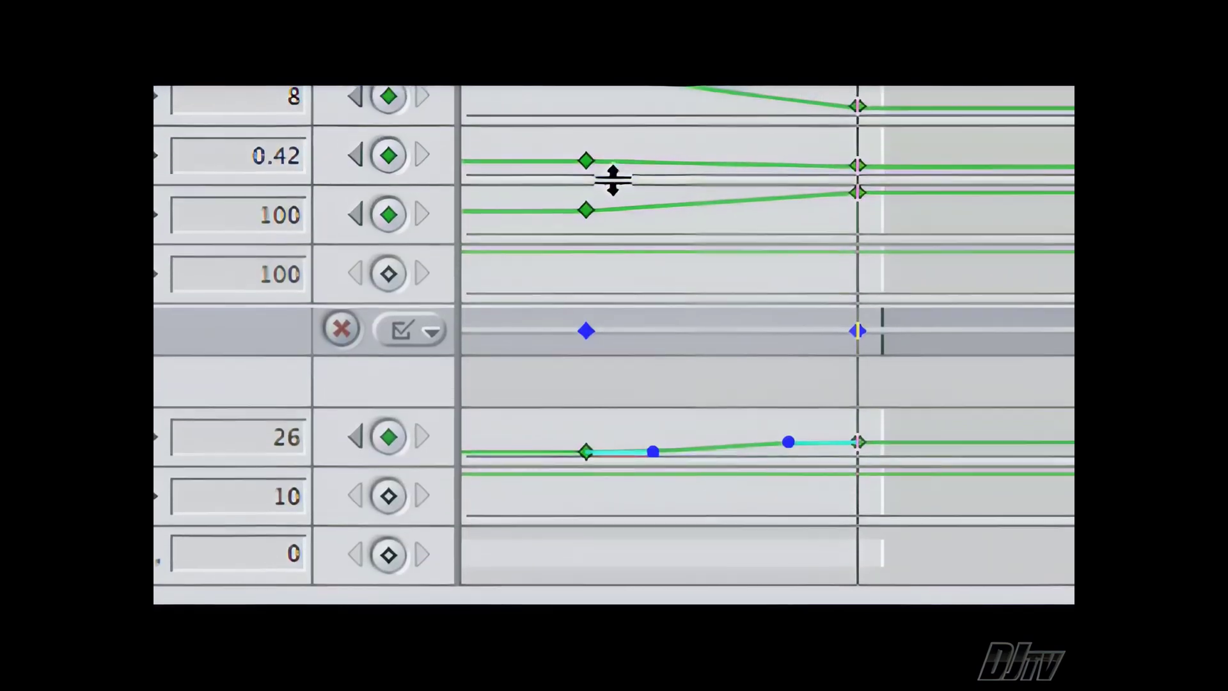
left_click(586, 209)
left_click(857, 191)
left_click(857, 164)
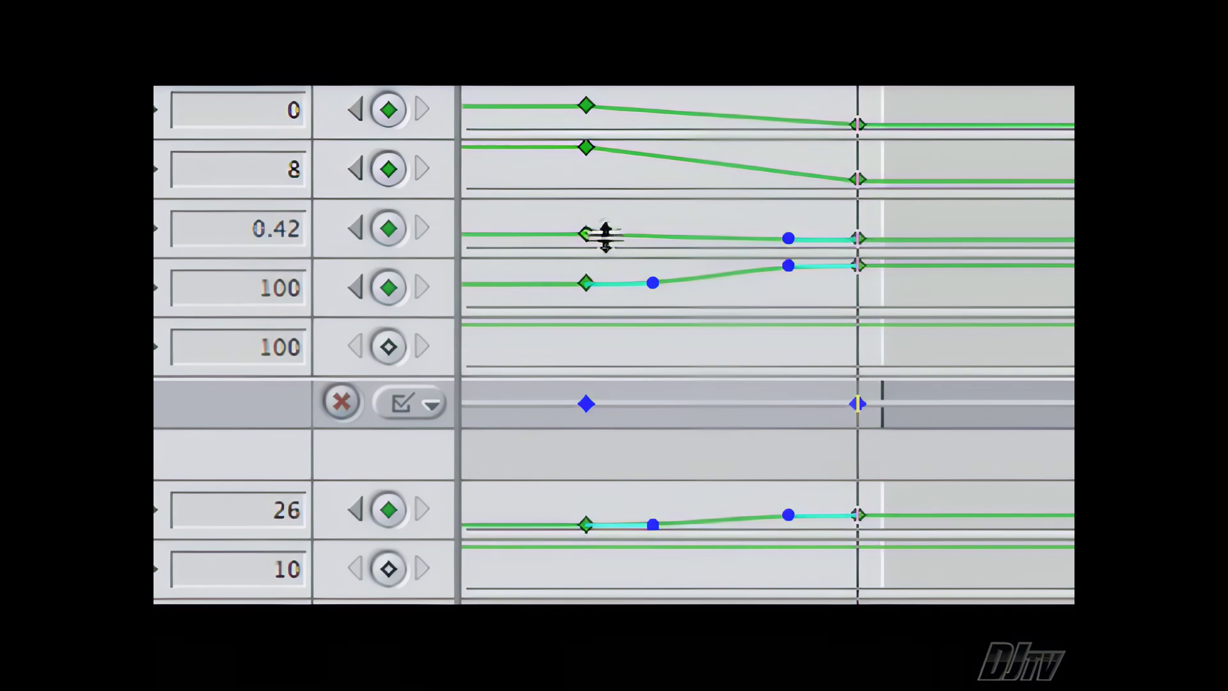
left_click(585, 232)
left_click(585, 146)
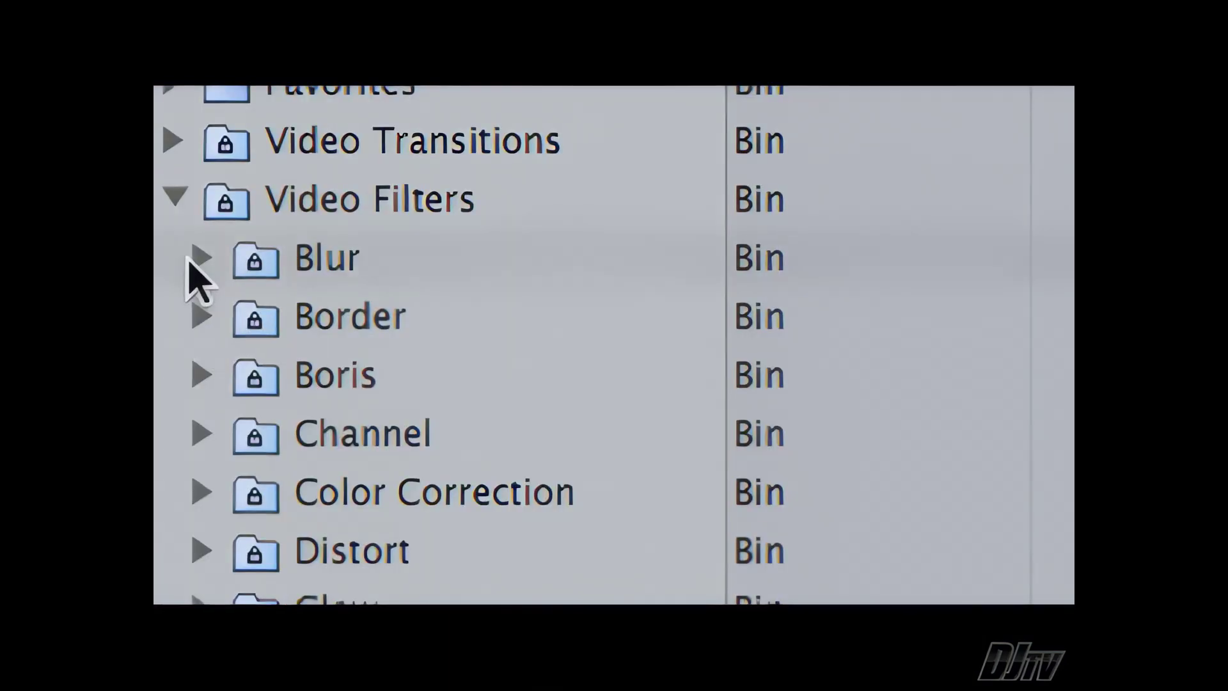
Step: Apply the Zoom Blur filter from the Blur video filters to the Bow 02 clip
left_click(195, 259)
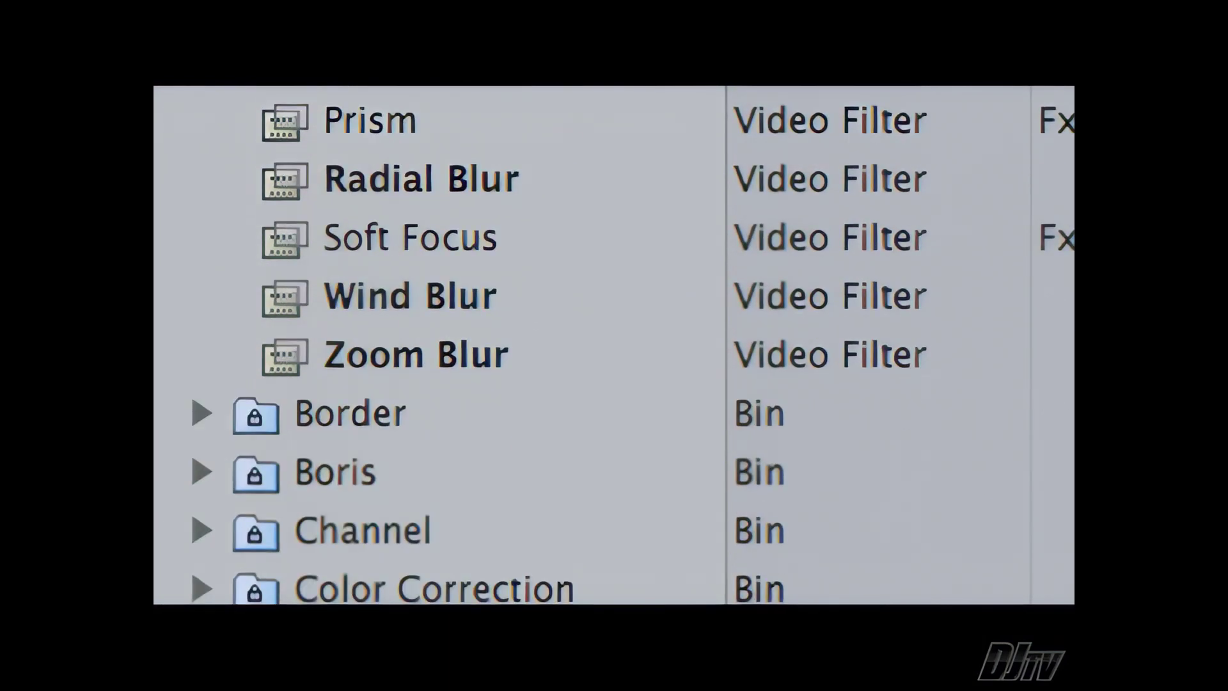
left_click(282, 358)
left_click_drag(157, 356, 652, 551)
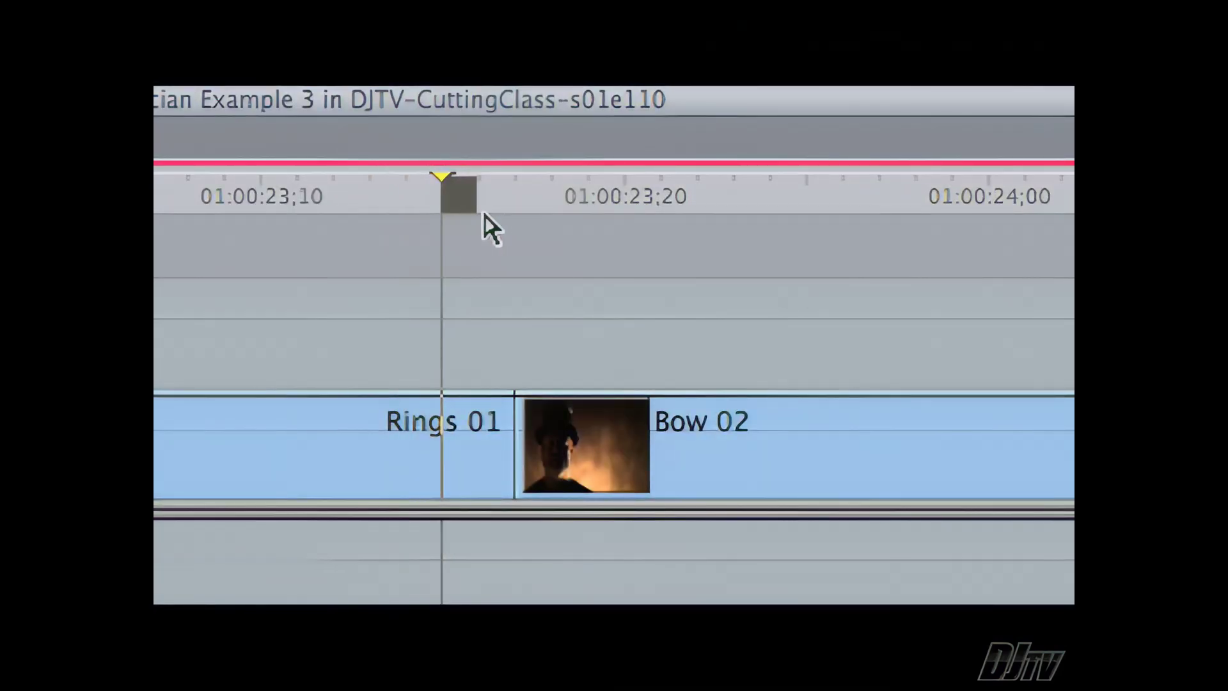
Step: On the first frame of Bow 02, set the Zoom Blur Amount to 18 and add keyframes for Amount and Steps
left_click_drag(485, 215, 513, 213)
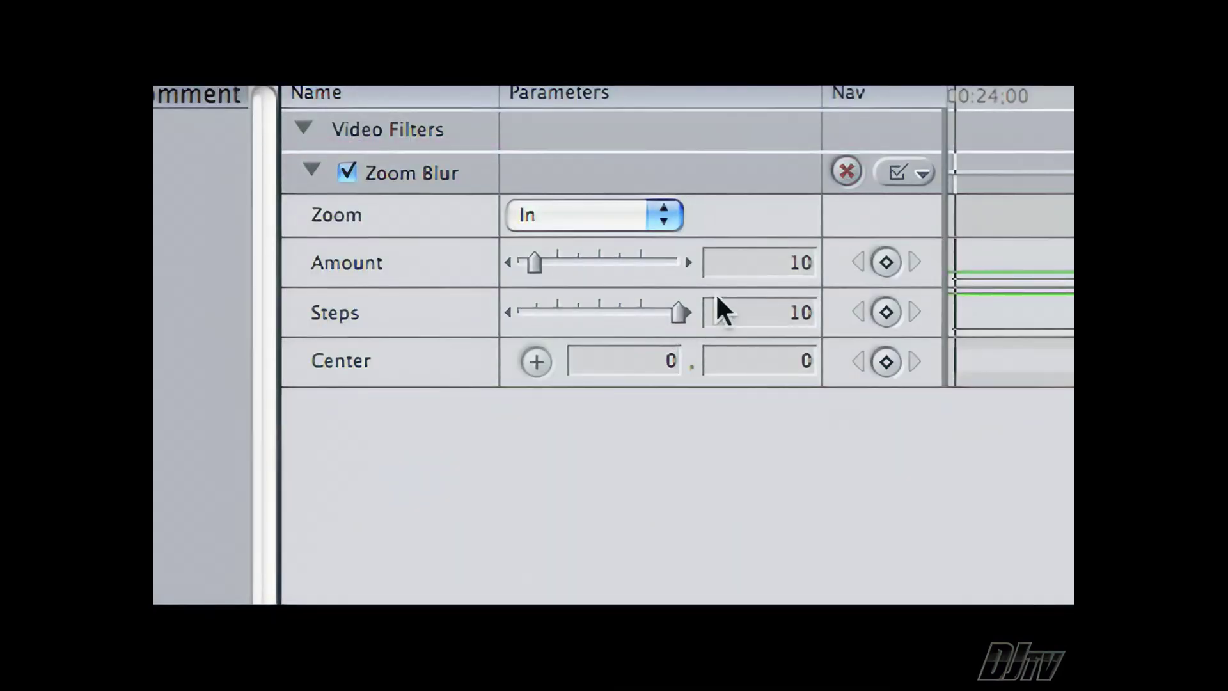
left_click(685, 262)
left_click(686, 263)
left_click(686, 262)
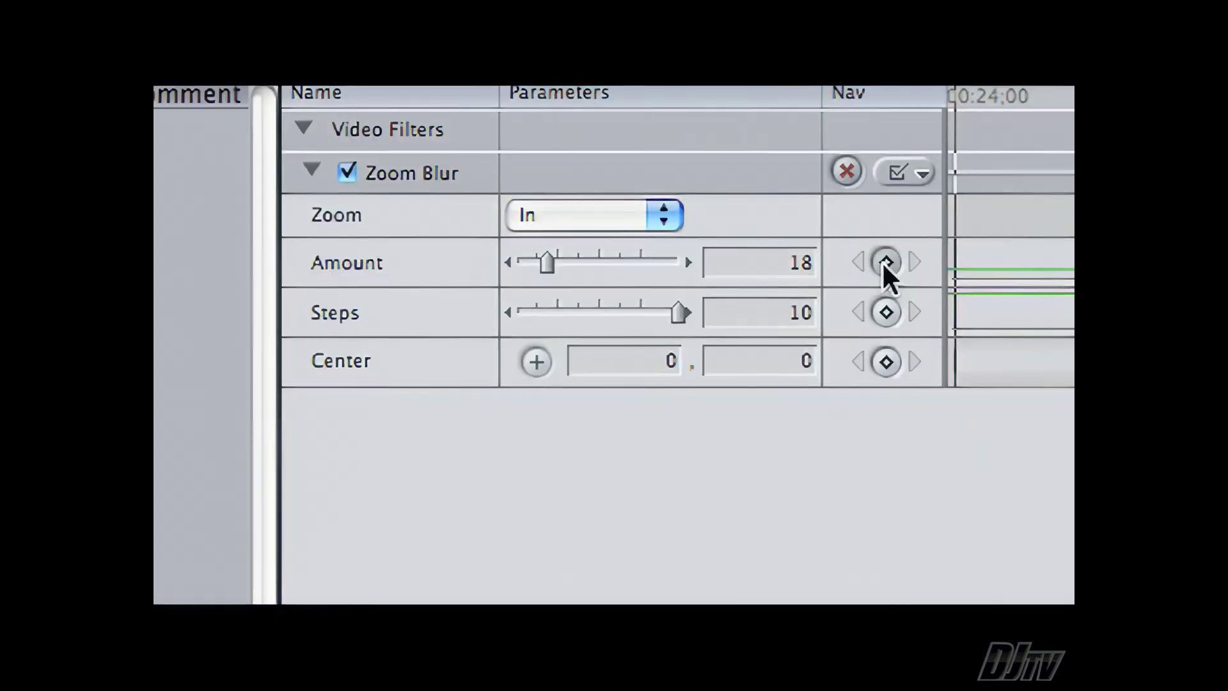
left_click(886, 262)
left_click(886, 312)
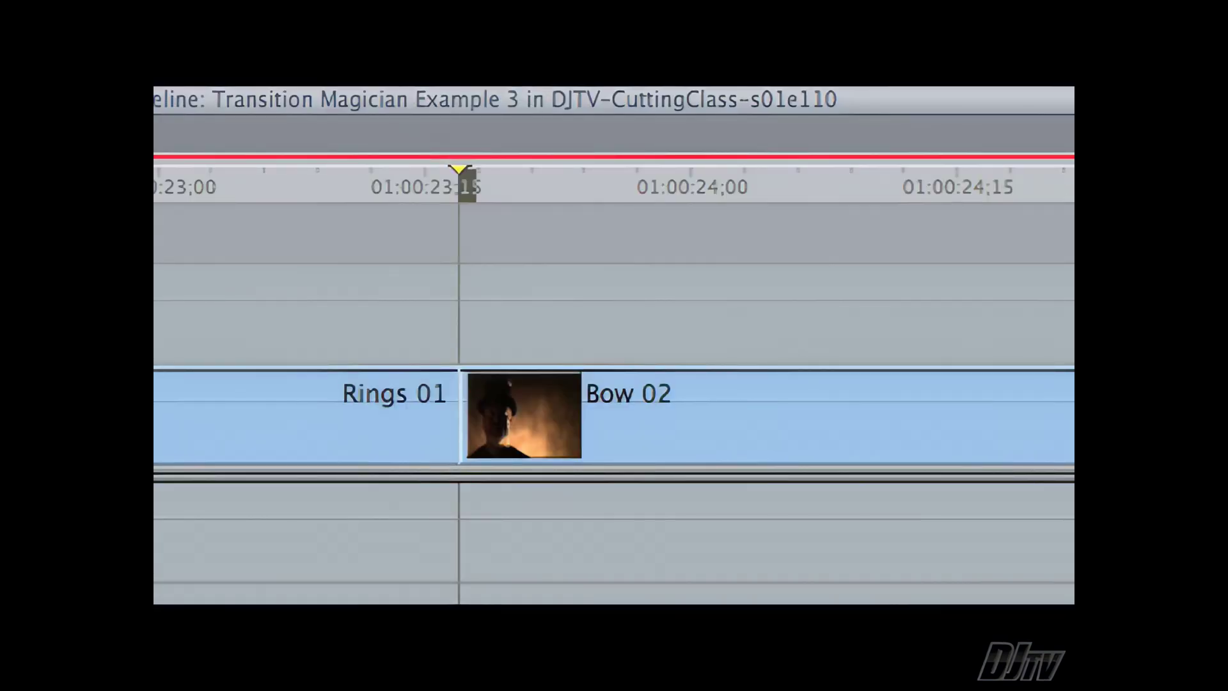
Step: Move six frames into Bow 02 and lower the Zoom Blur Amount to its minimum there
key("Right")
key("Right")
key("Right")
key("Right")
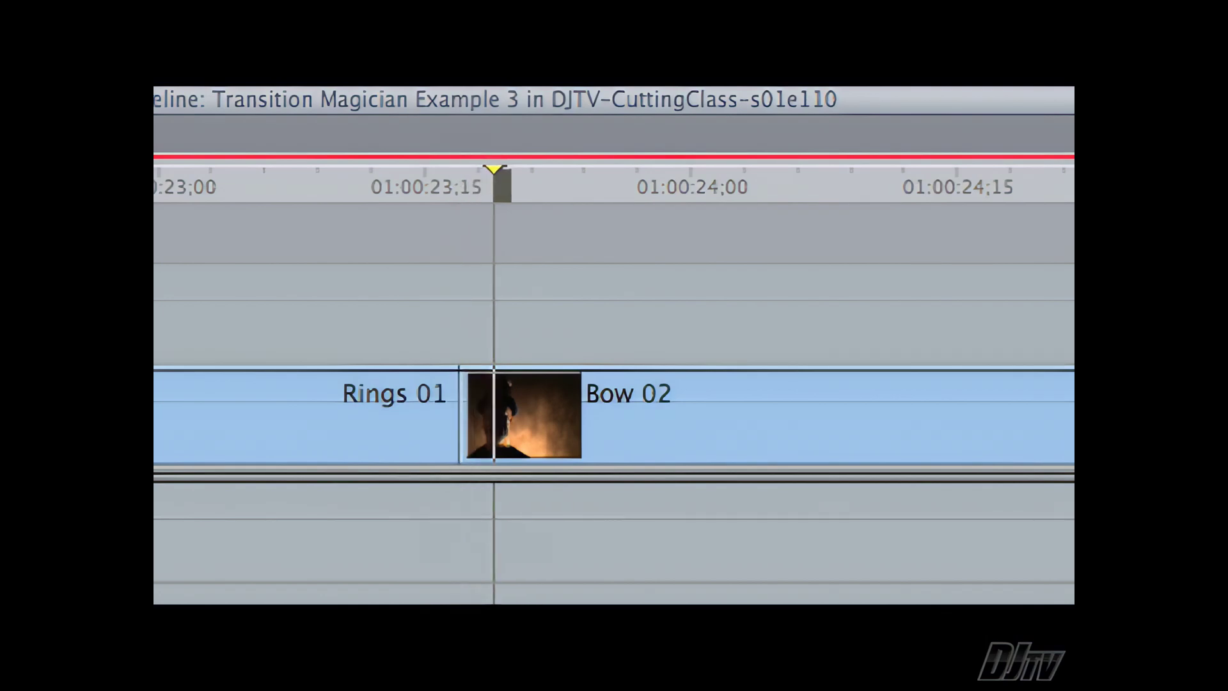
key("Right")
key("Right")
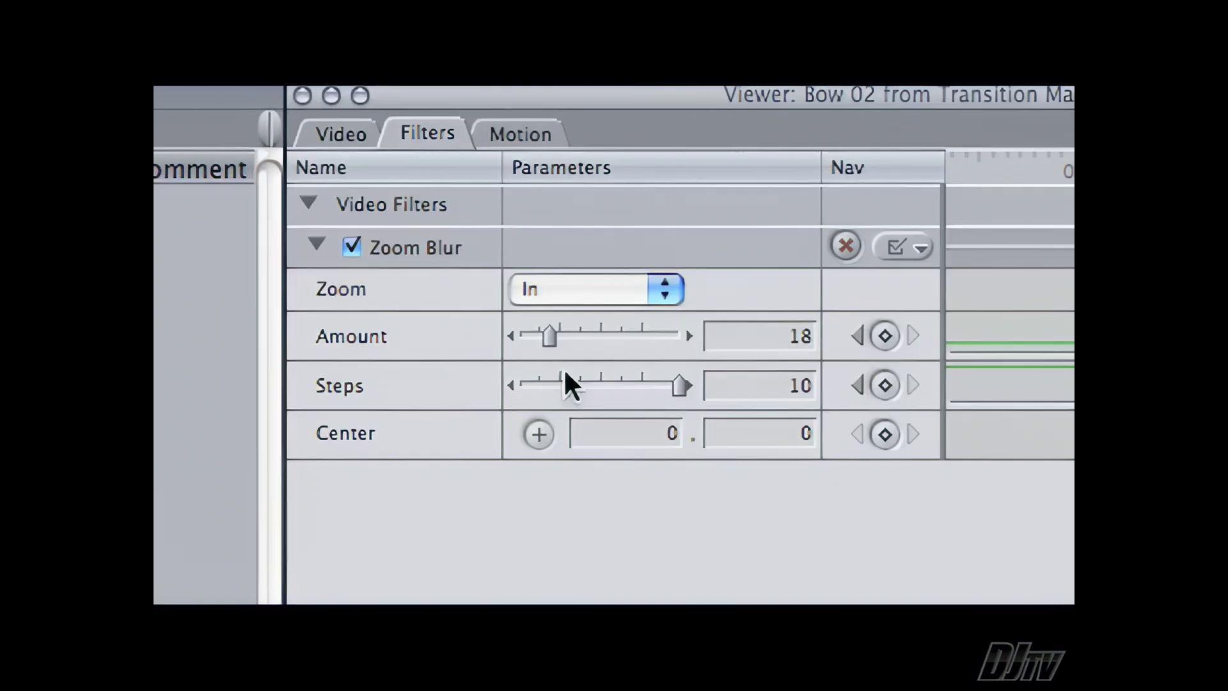
left_click_drag(546, 339, 478, 339)
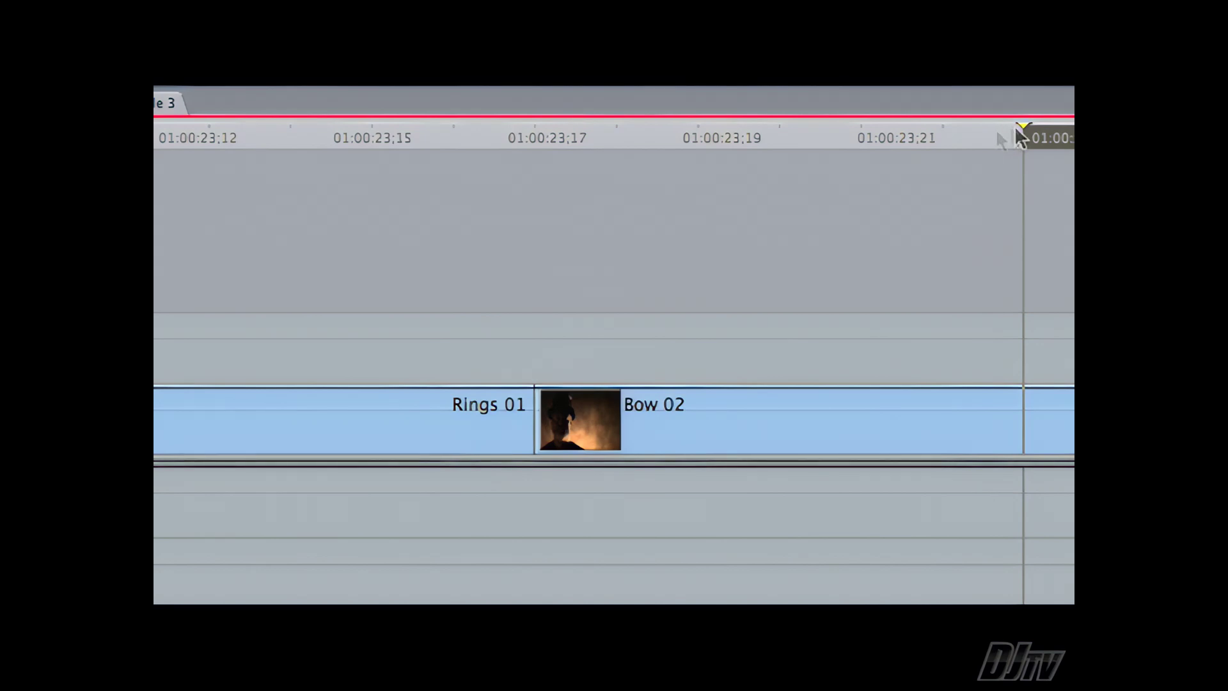
Step: Turn on snapping and cut Bow 02 one frame after its start, at 01:00:23;18
left_click_drag(1015, 128, 585, 143)
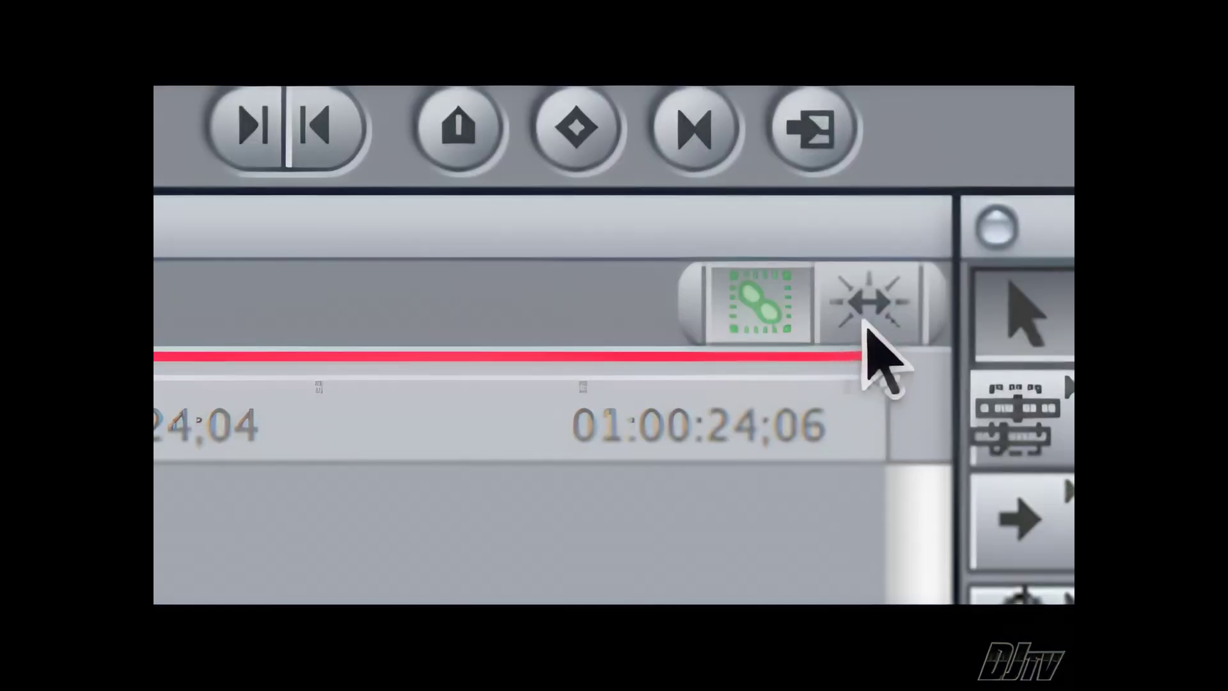
left_click(868, 323)
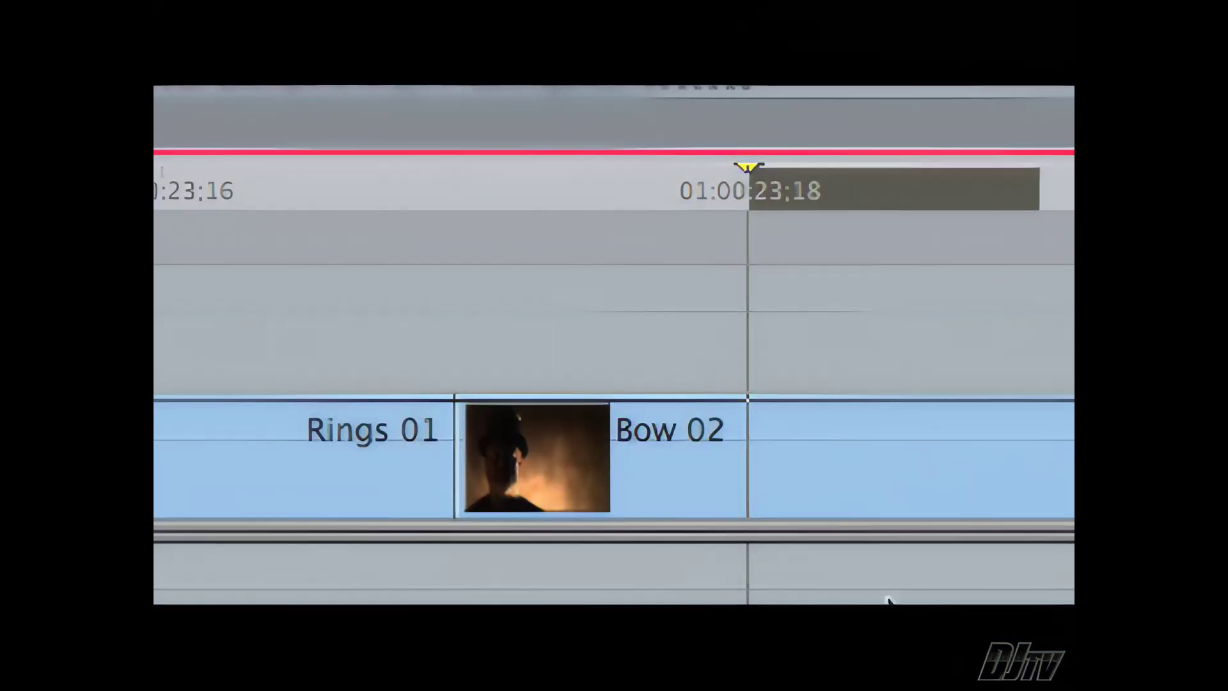
key("b")
left_click(747, 485)
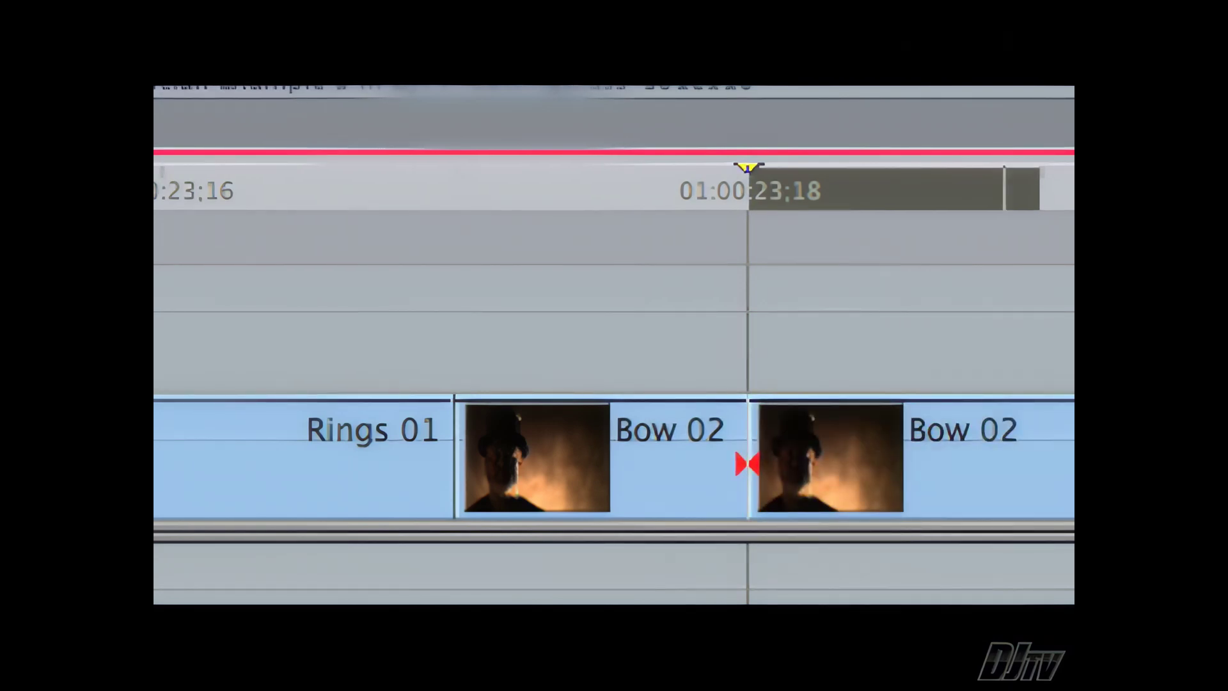
Step: Apply the Invert channel filter to the one-frame Bow 02 segment and step through the following frames
left_click(638, 487)
left_click(384, 110)
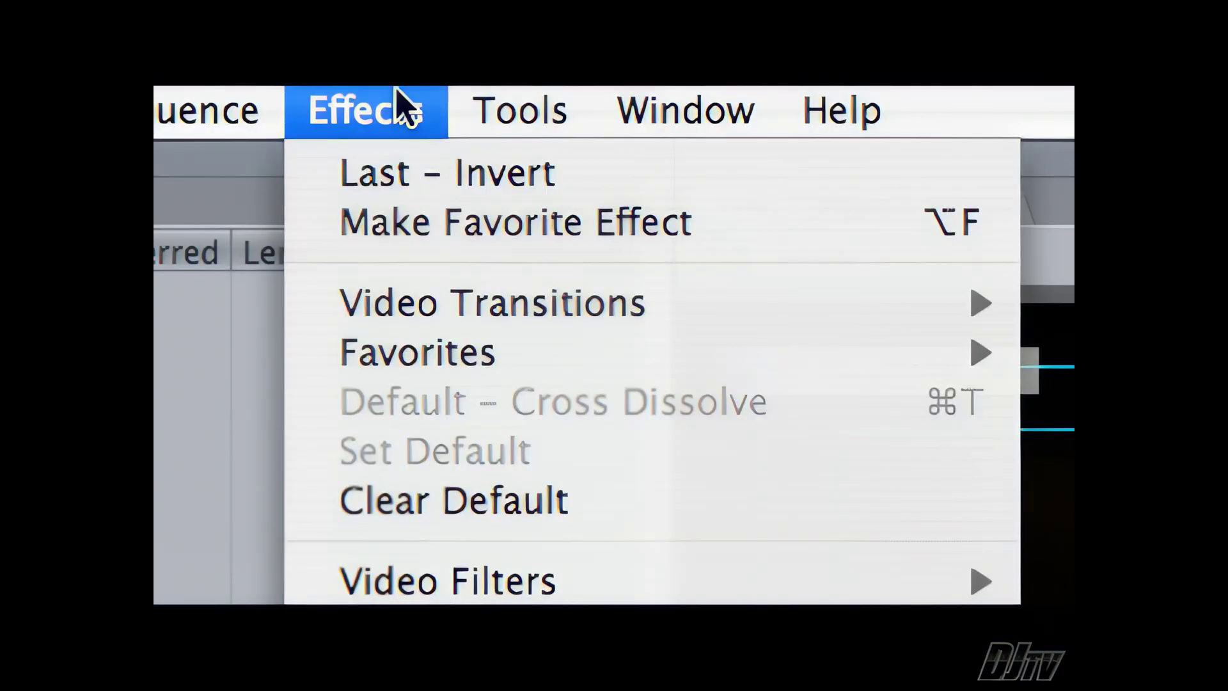
mouse_move(563, 581)
mouse_move(572, 377)
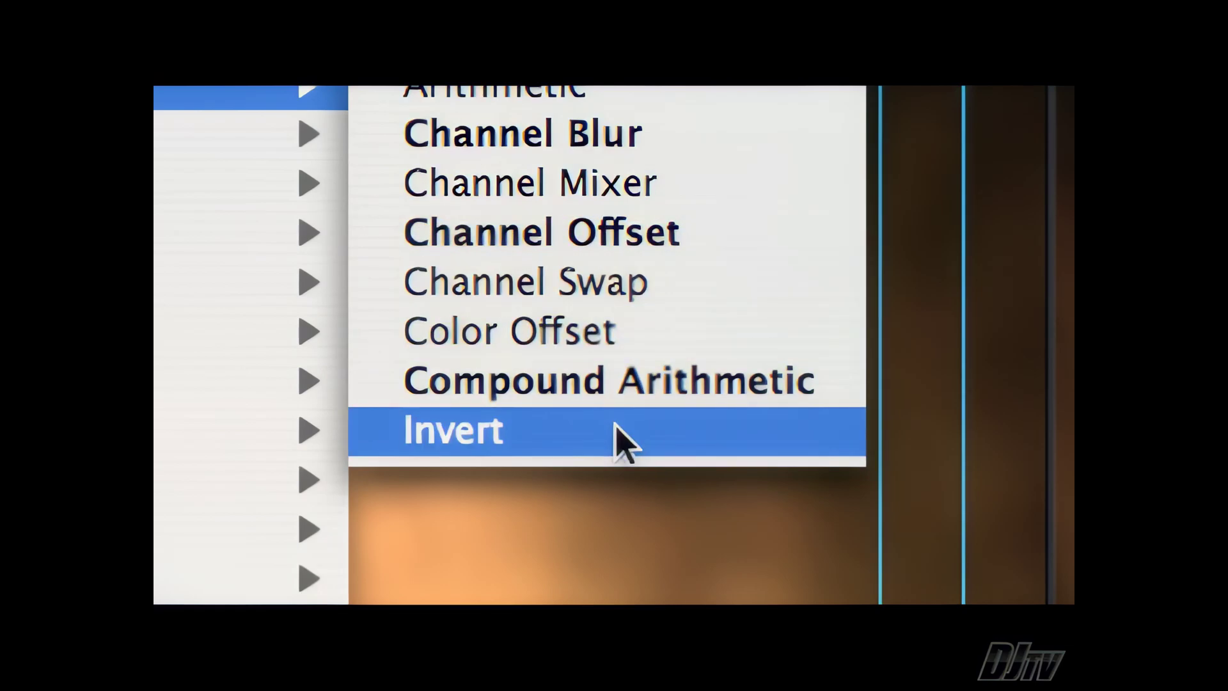
left_click(617, 441)
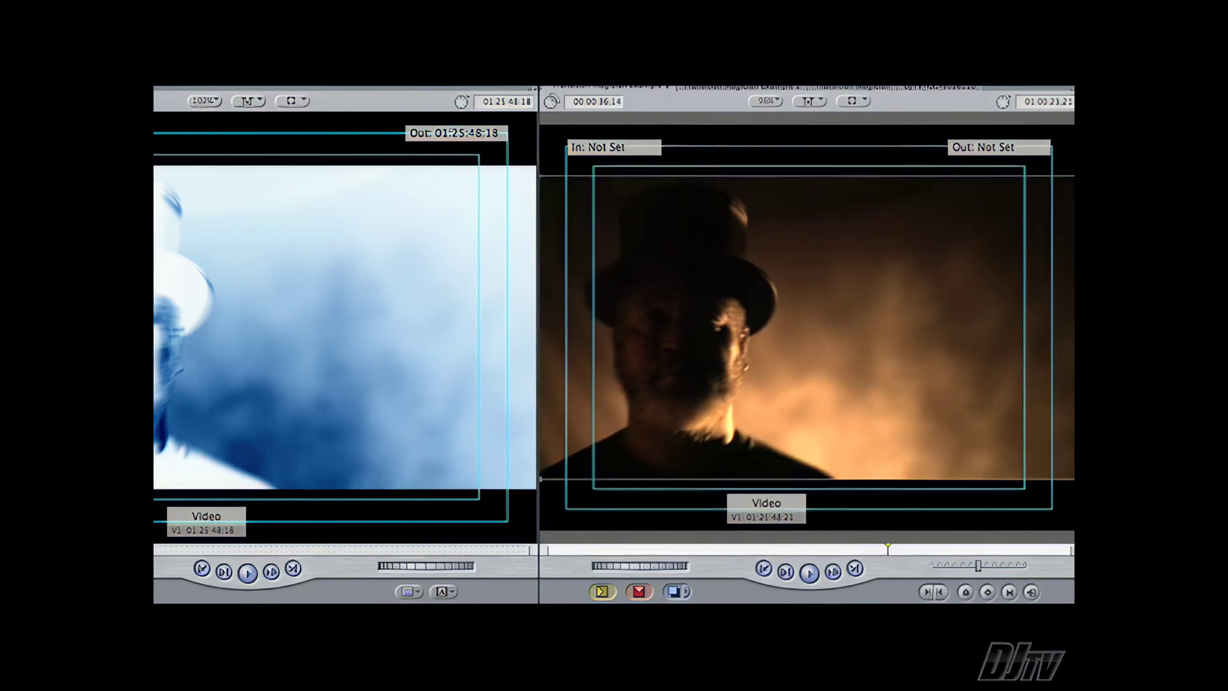
key("Right")
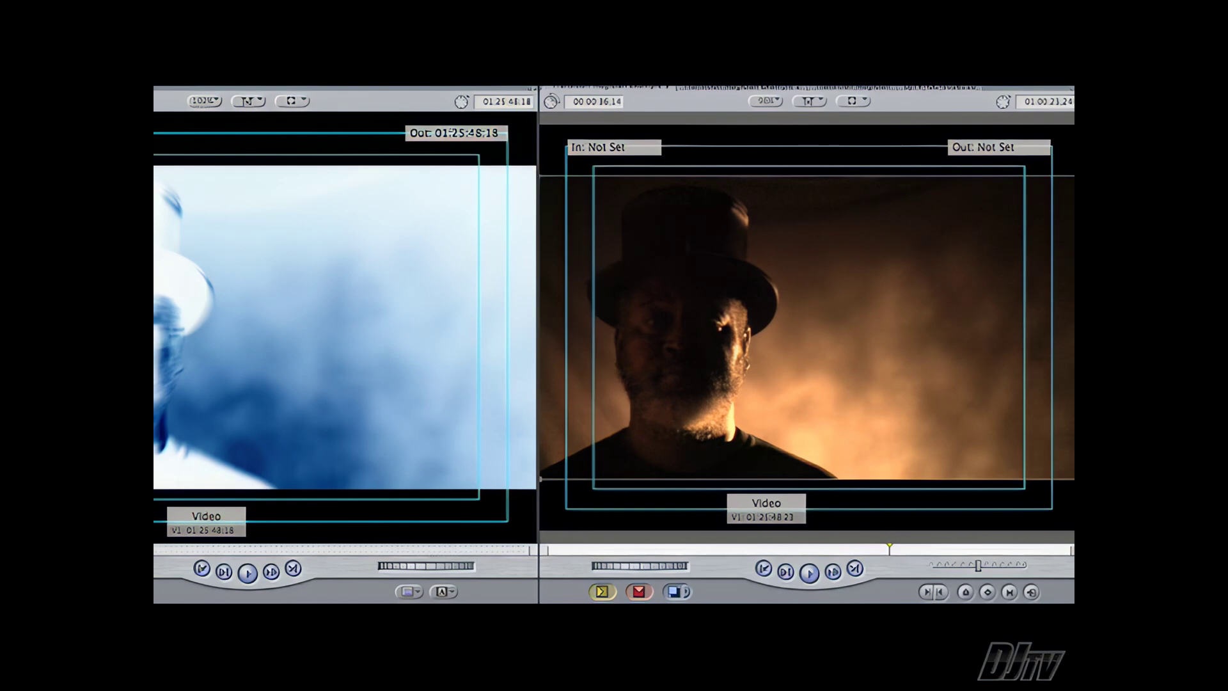